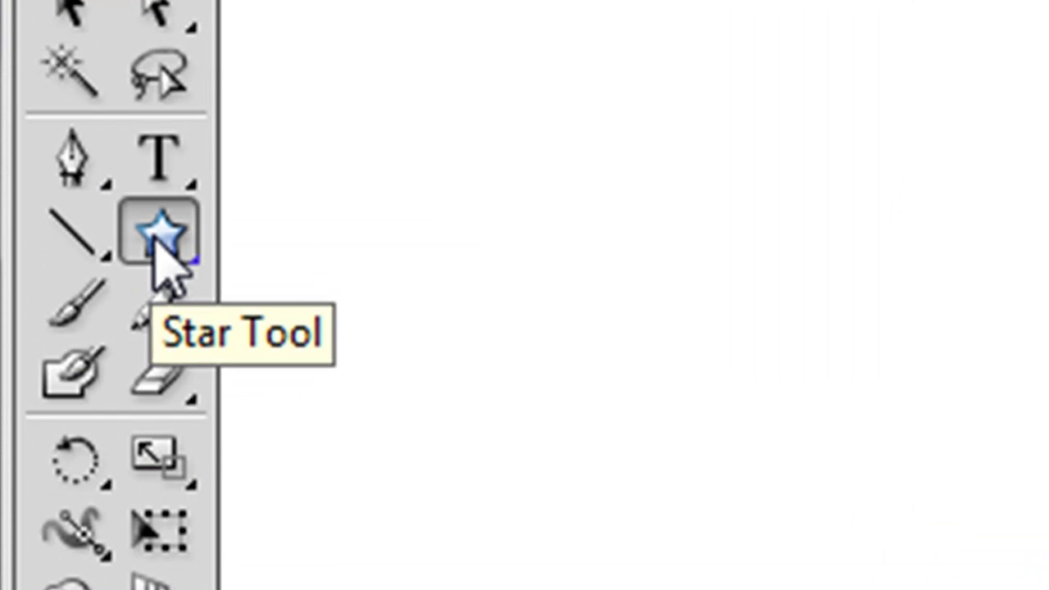
Draw a five-point star about 316 × 301 pt near the page centre, then nudge it down and right.
click(37, 155)
drag(164, 262, 340, 533)
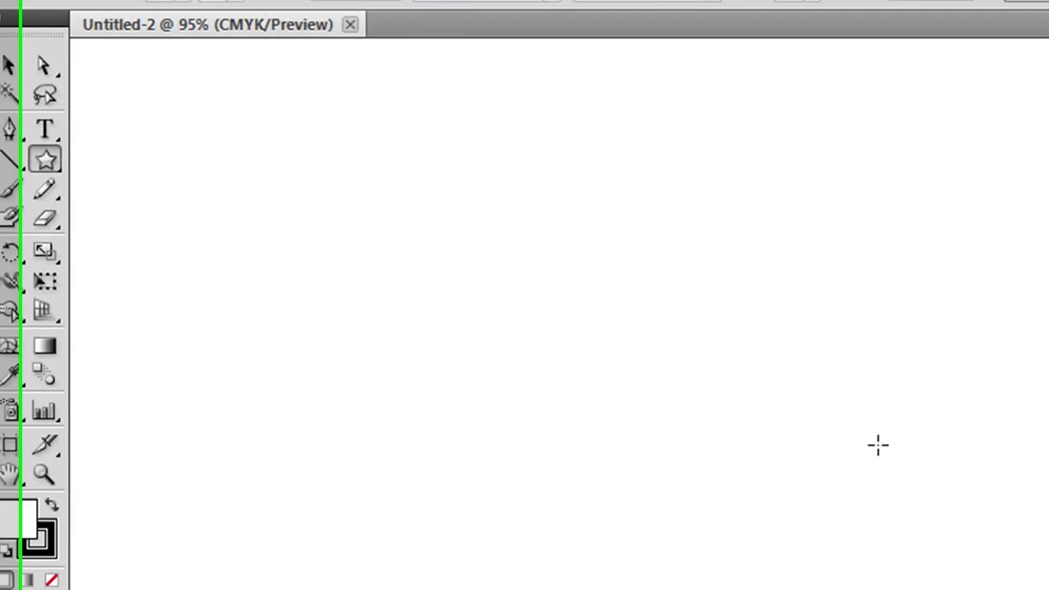
drag(384, 239, 462, 343)
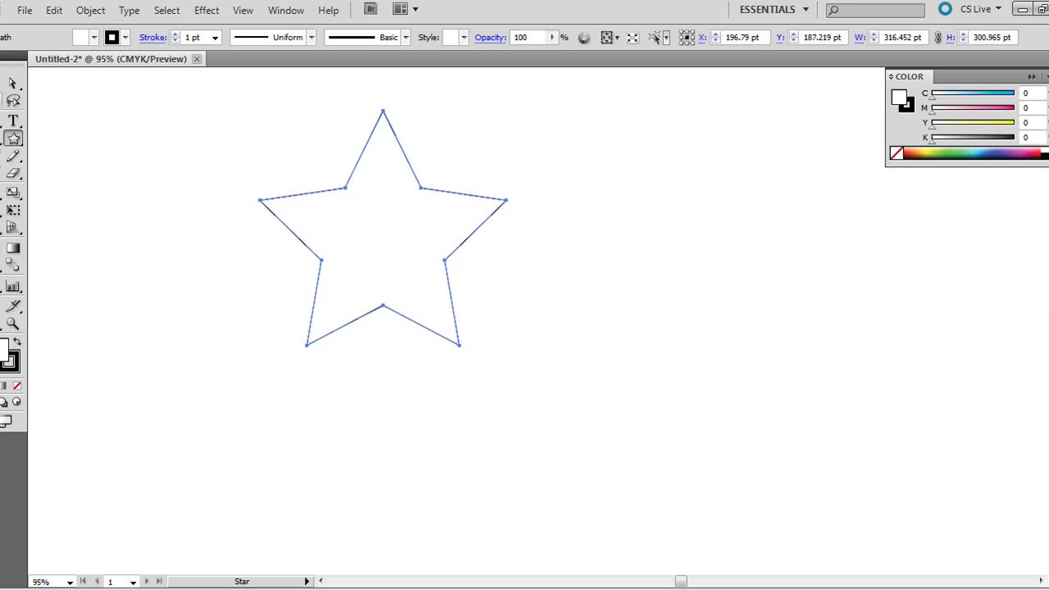
key(v)
drag(332, 191, 347, 254)
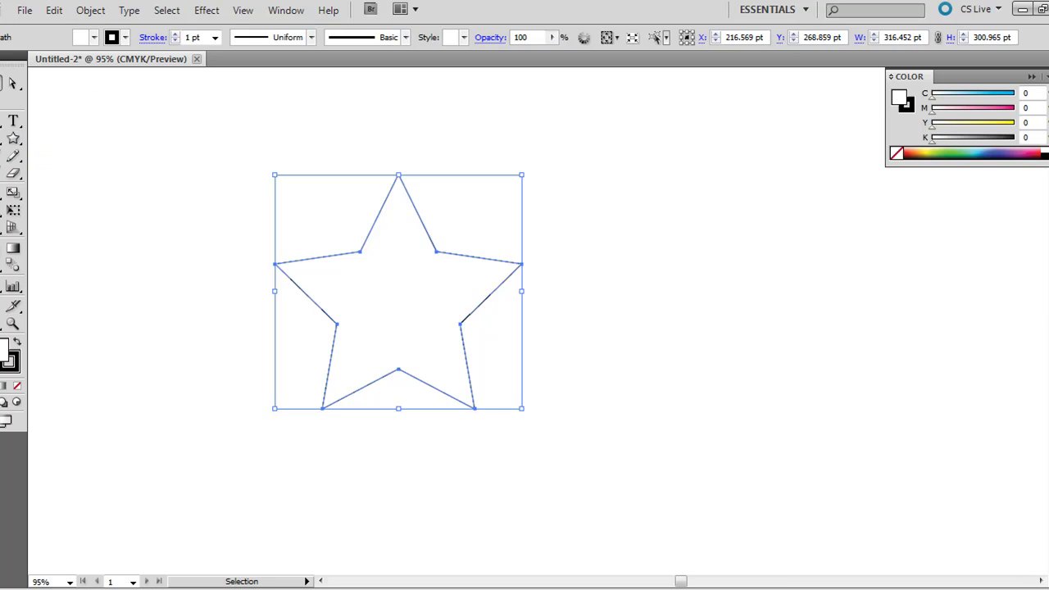
Fill the star with a white-to-black linear gradient from the Gradient panel.
click(13, 250)
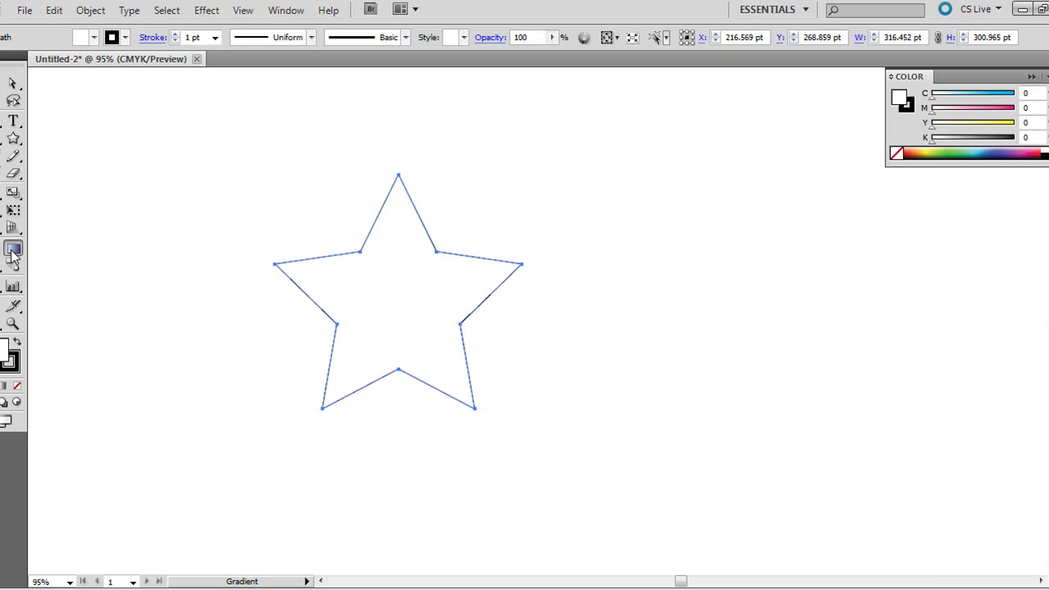
drag(339, 168, 428, 449)
click(287, 14)
click(442, 334)
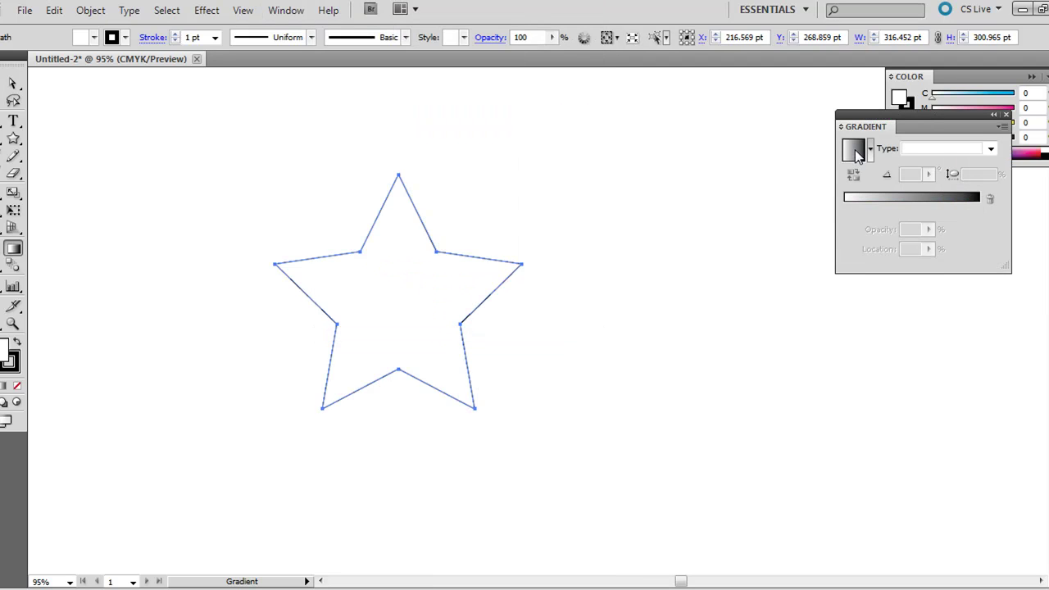
click(853, 154)
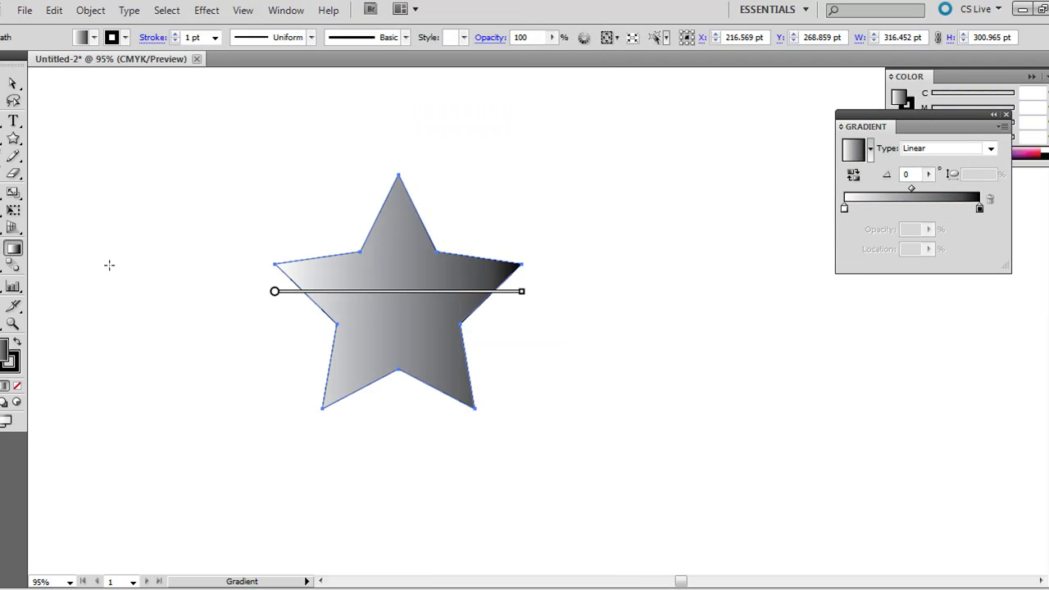
Redraw the gradient roughly horizontally across the star, giving an angle of about -1.45°.
drag(299, 168, 491, 414)
drag(300, 389, 512, 236)
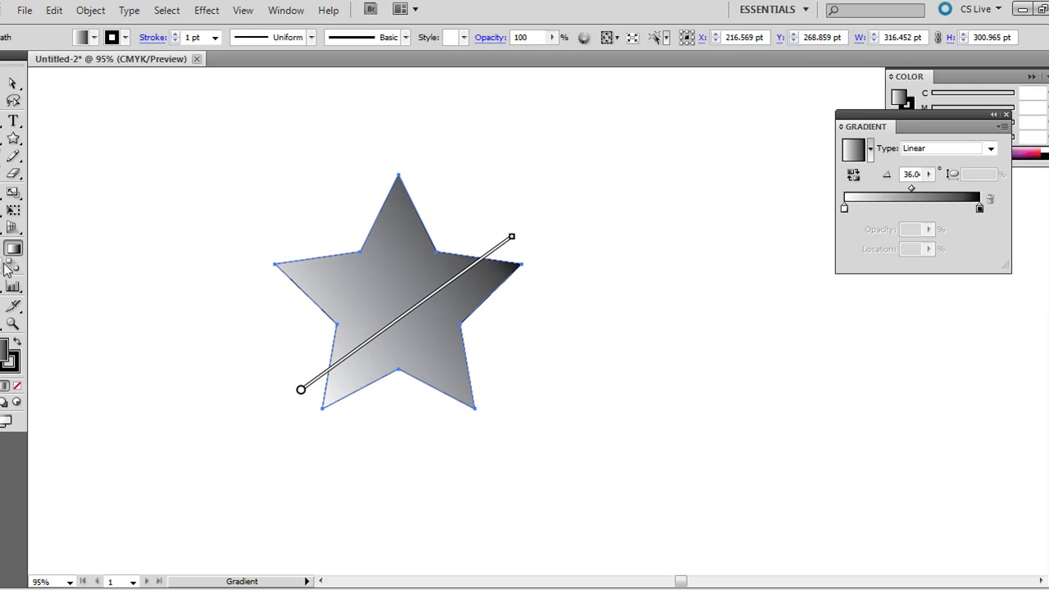
mouse_move(236, 295)
mouse_down()
mouse_move(508, 315)
mouse_move(562, 303)
mouse_up()
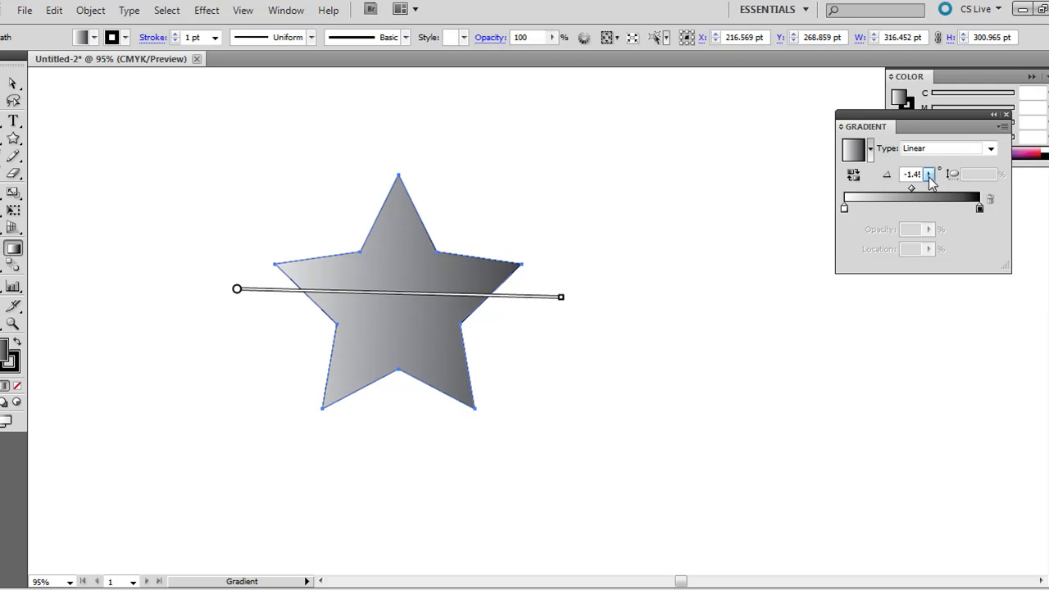
click(928, 175)
click(918, 175)
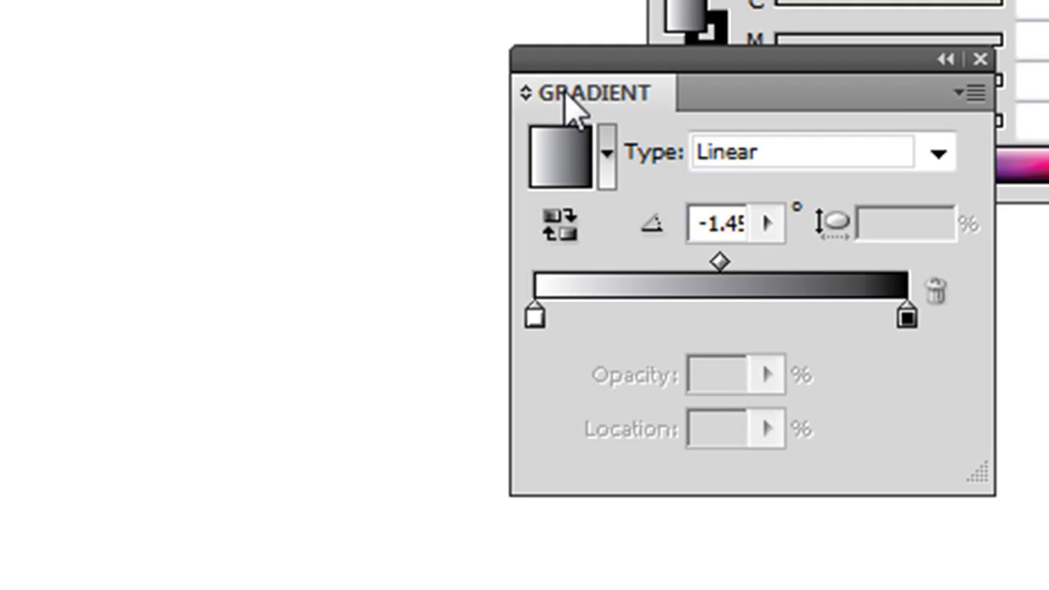
Set the gradient angle to 90° so it runs vertically, white at bottom to black at top.
drag(566, 103, 236, 272)
click(400, 422)
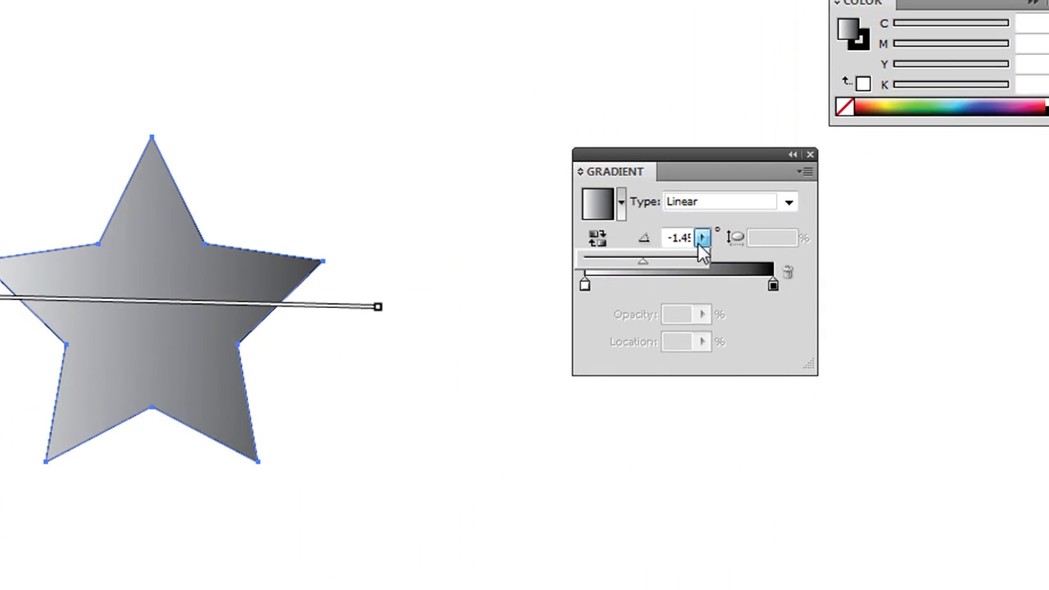
click(688, 234)
drag(694, 234, 665, 235)
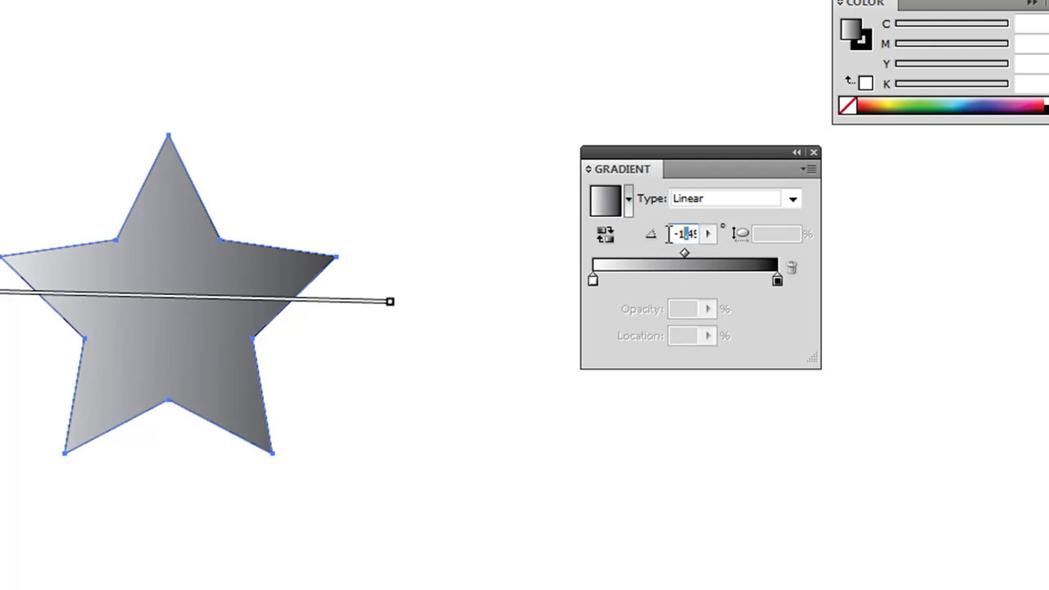
text(5)
key(BackSpace)
key(Return)
mouse_move(185, 159)
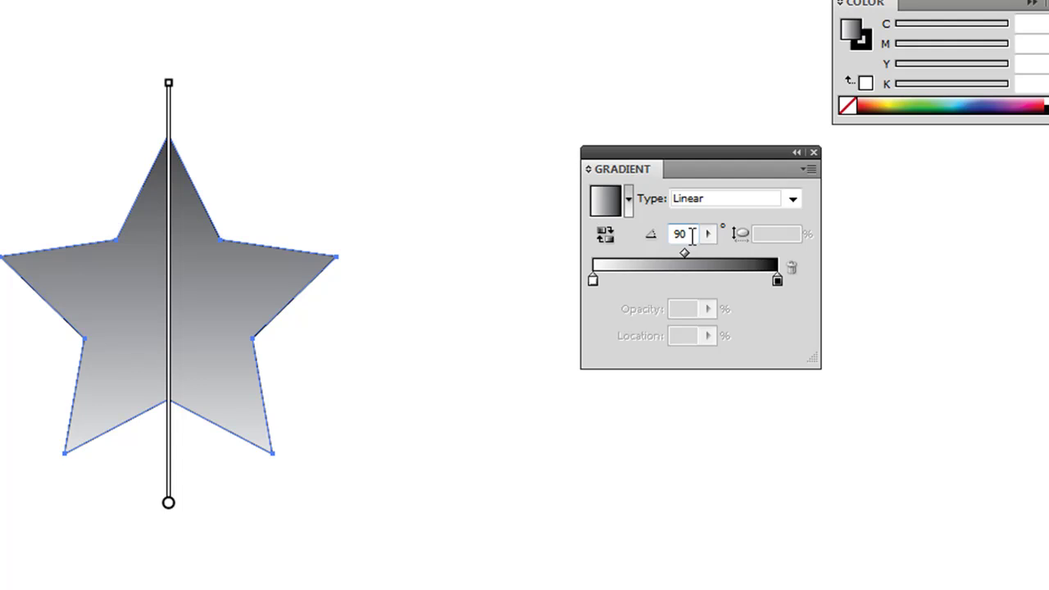
drag(693, 234, 652, 231)
text(90)
Try a Radial gradient type, return to Linear, and re-apply the 90° angle.
click(792, 198)
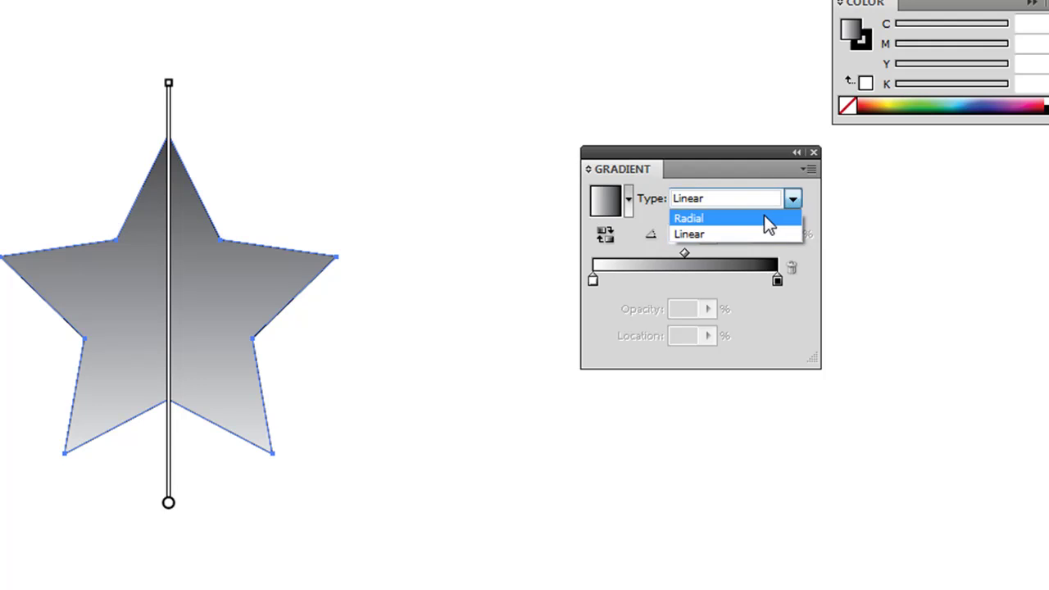
click(763, 214)
click(788, 205)
click(772, 232)
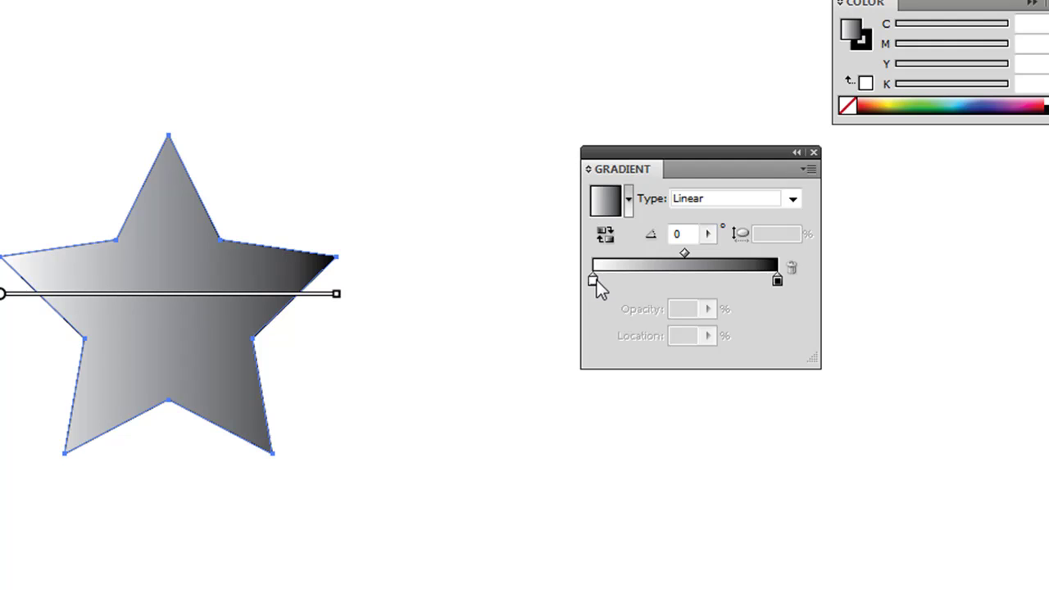
click(681, 234)
text(90)
key(Return)
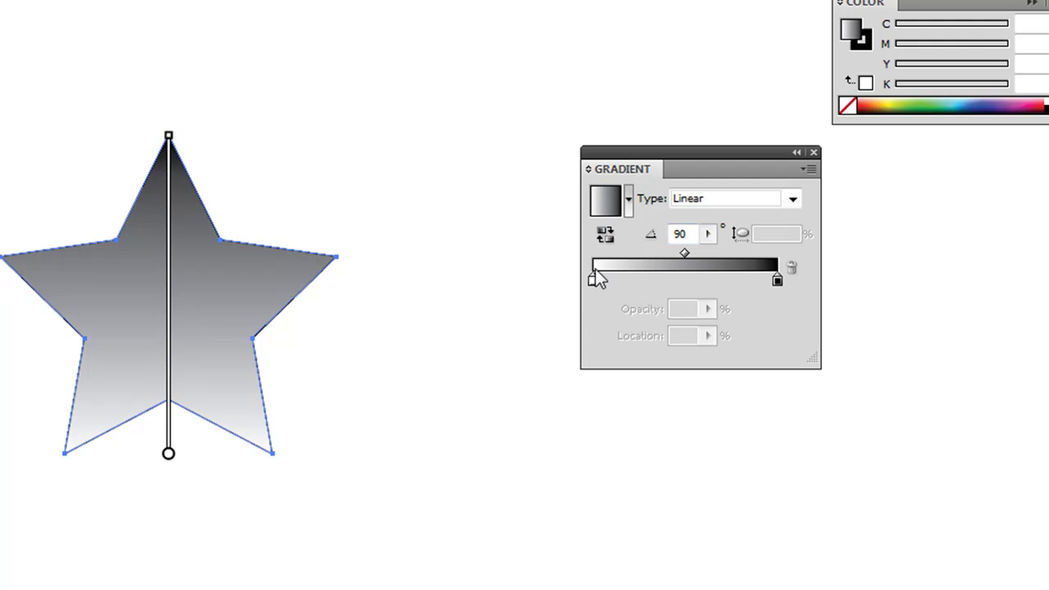
Colour the bottom gradient stop light blue with CMYK values C 57, M 0, Y 0, K 0.
double_click(591, 281)
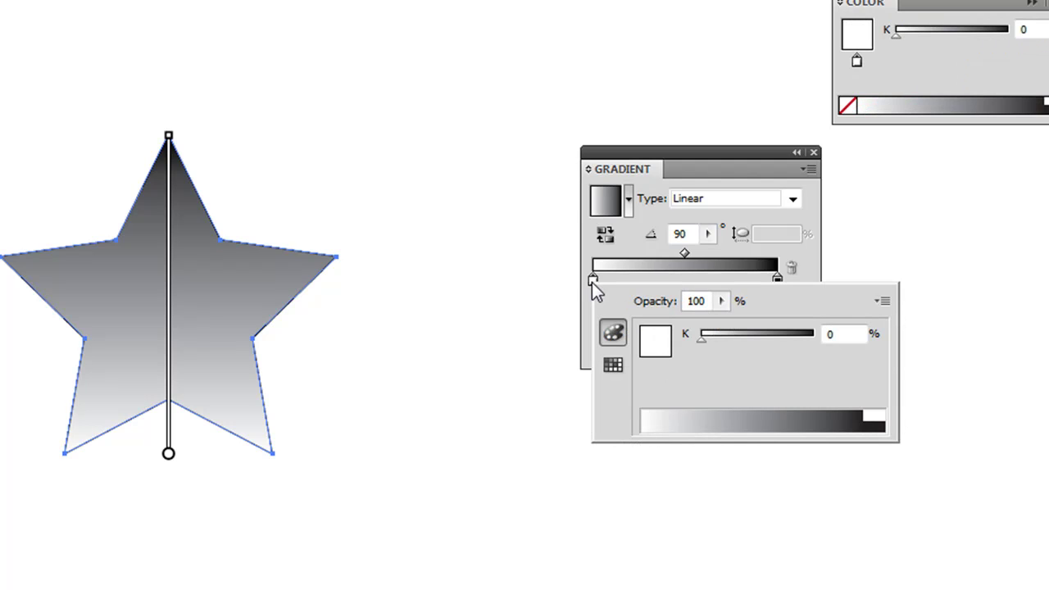
click(611, 368)
click(726, 330)
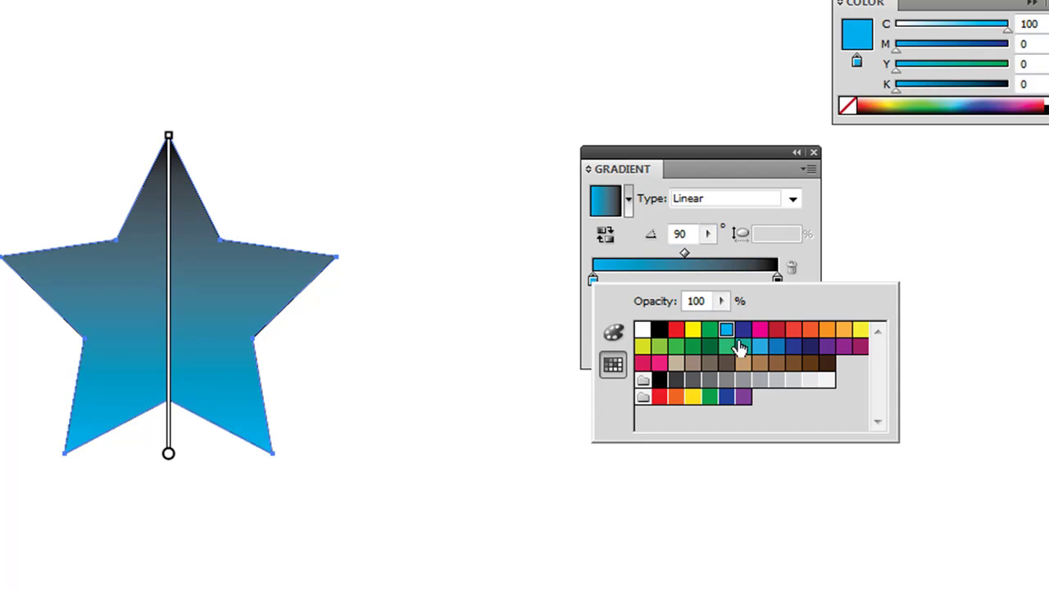
click(743, 346)
click(761, 348)
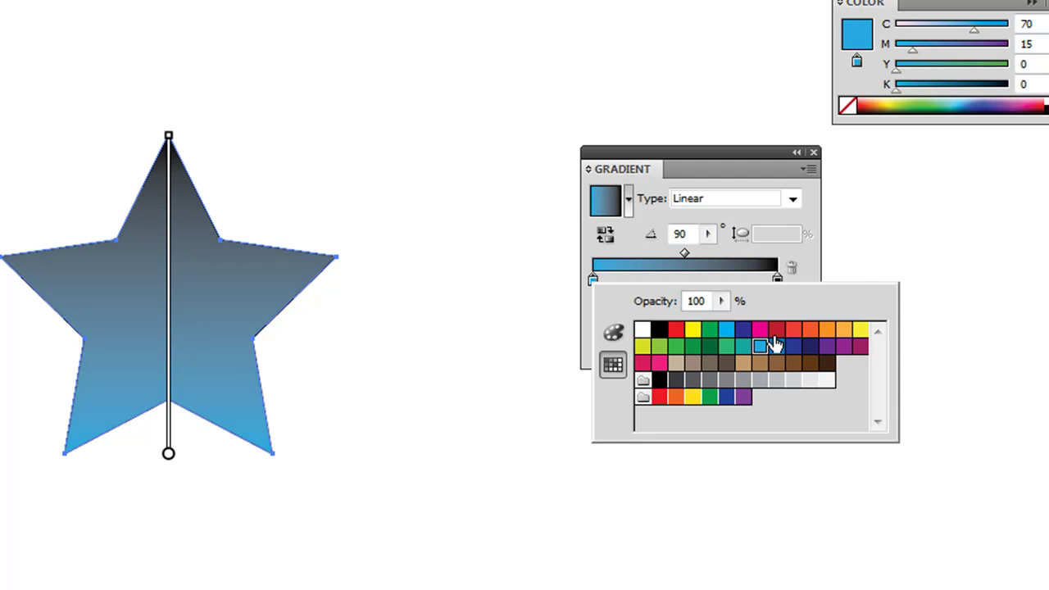
click(614, 333)
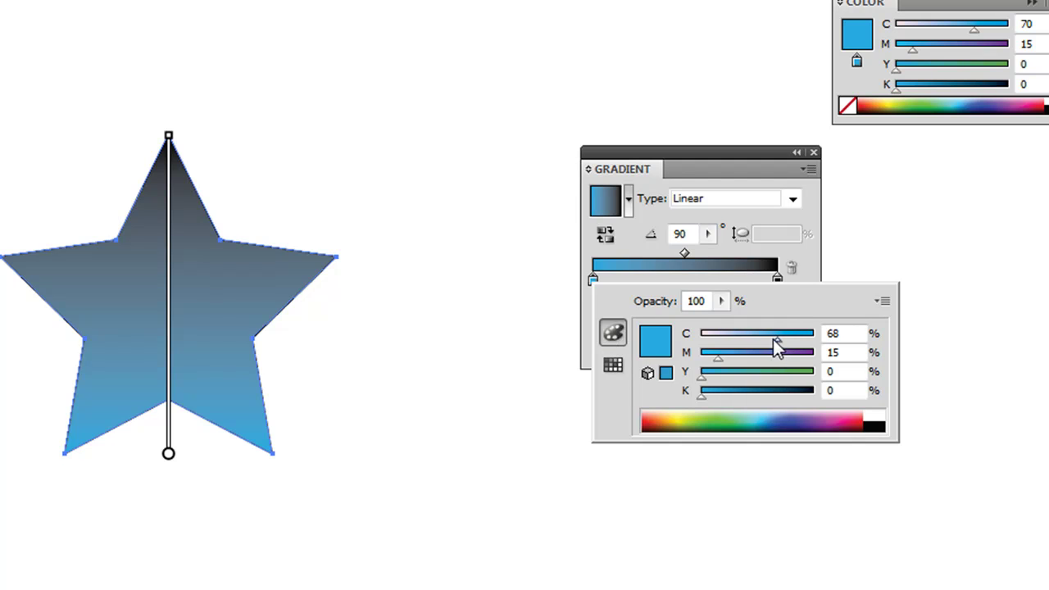
drag(774, 340, 730, 381)
drag(739, 339, 698, 379)
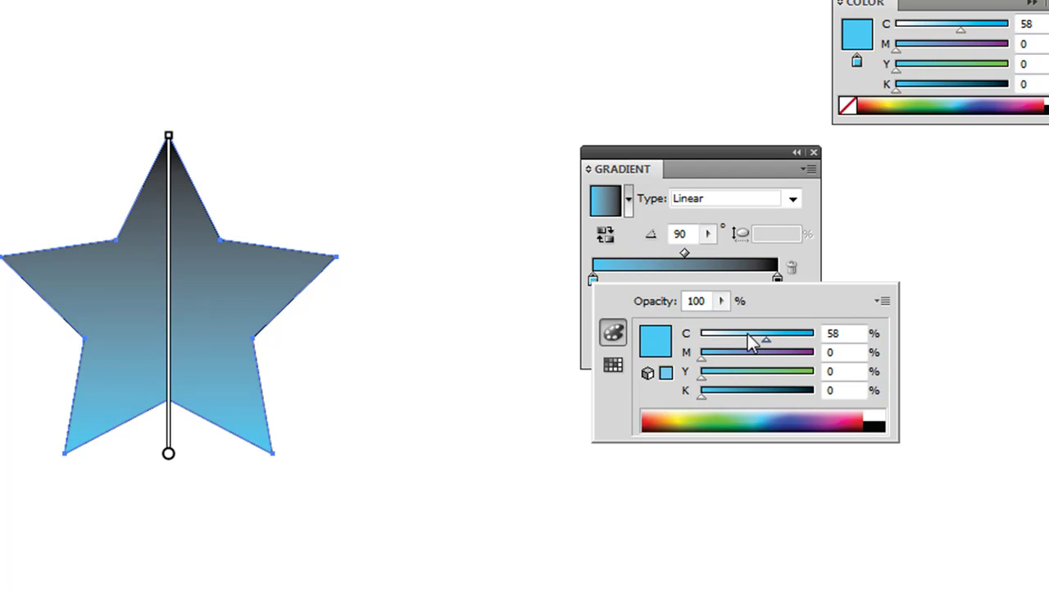
mouse_move(763, 339)
mouse_down()
mouse_move(739, 341)
mouse_move(765, 336)
mouse_up()
Set the top gradient stop to green with C 74, M 10, Y 100, K 10.
click(737, 160)
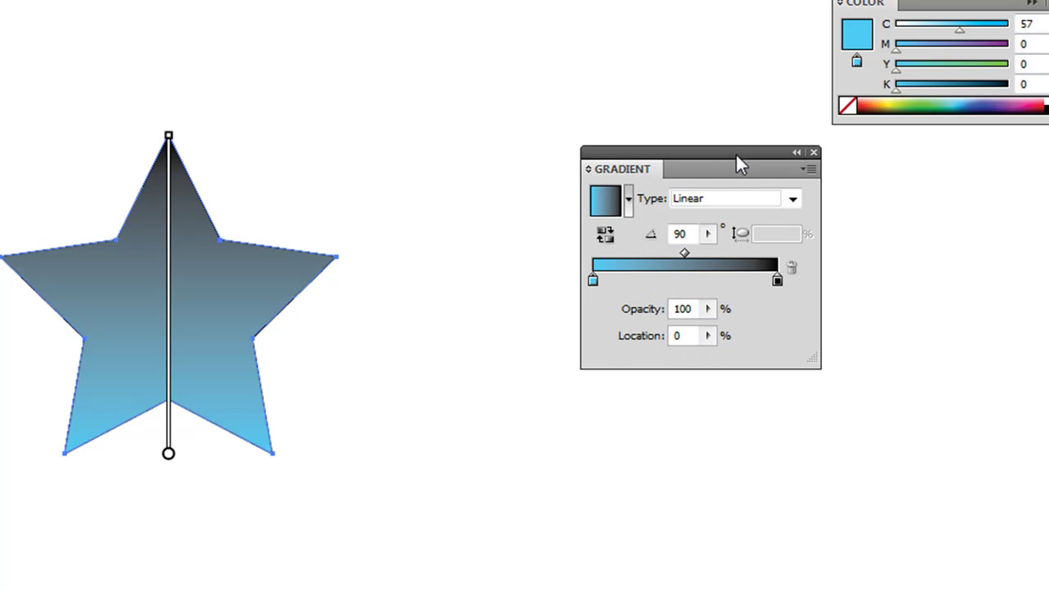
double_click(776, 280)
click(799, 366)
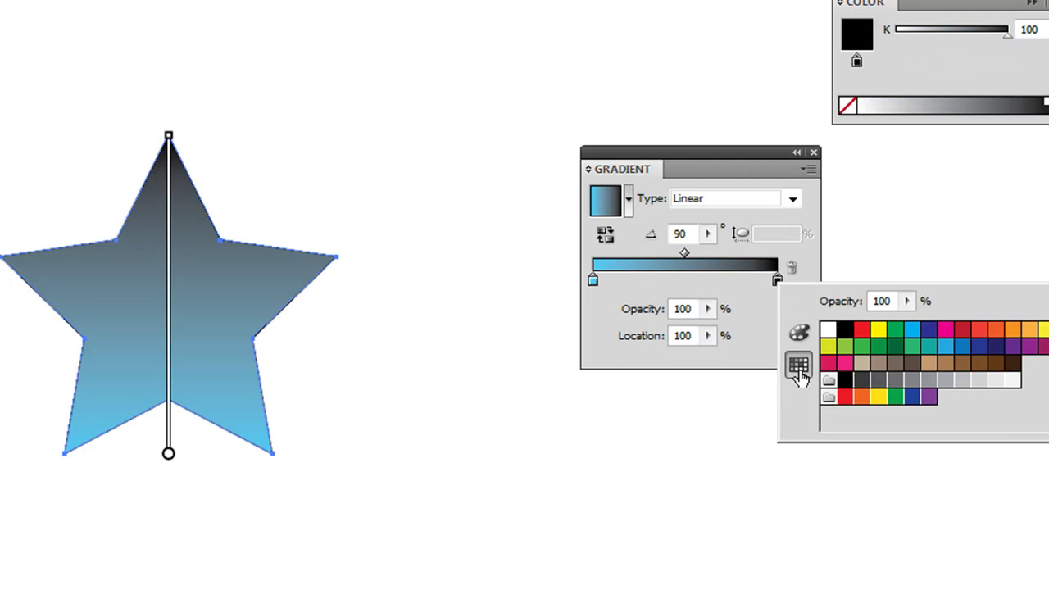
click(878, 348)
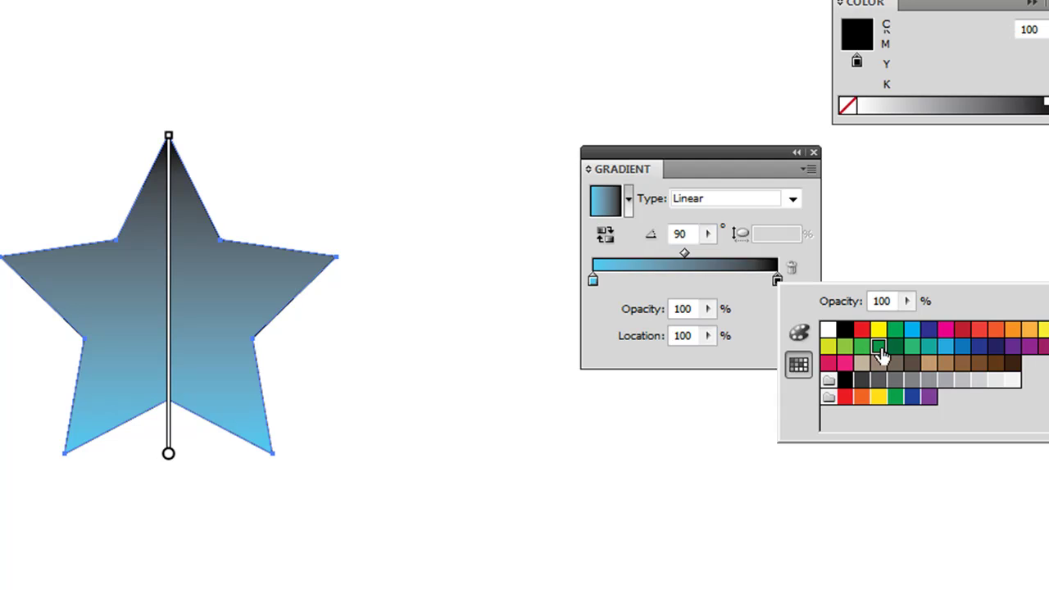
click(799, 333)
click(920, 339)
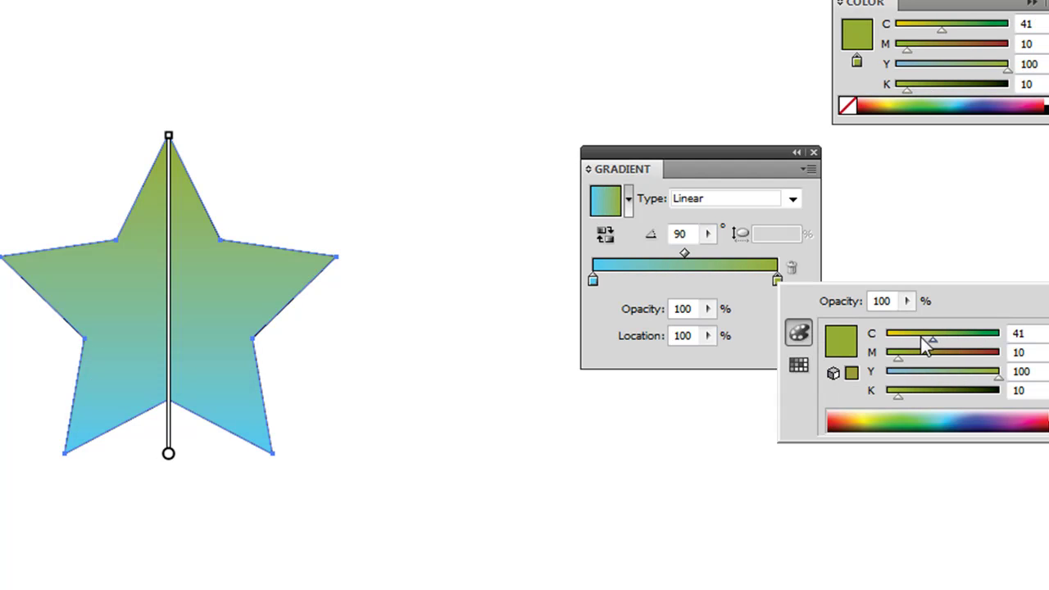
drag(911, 338, 970, 338)
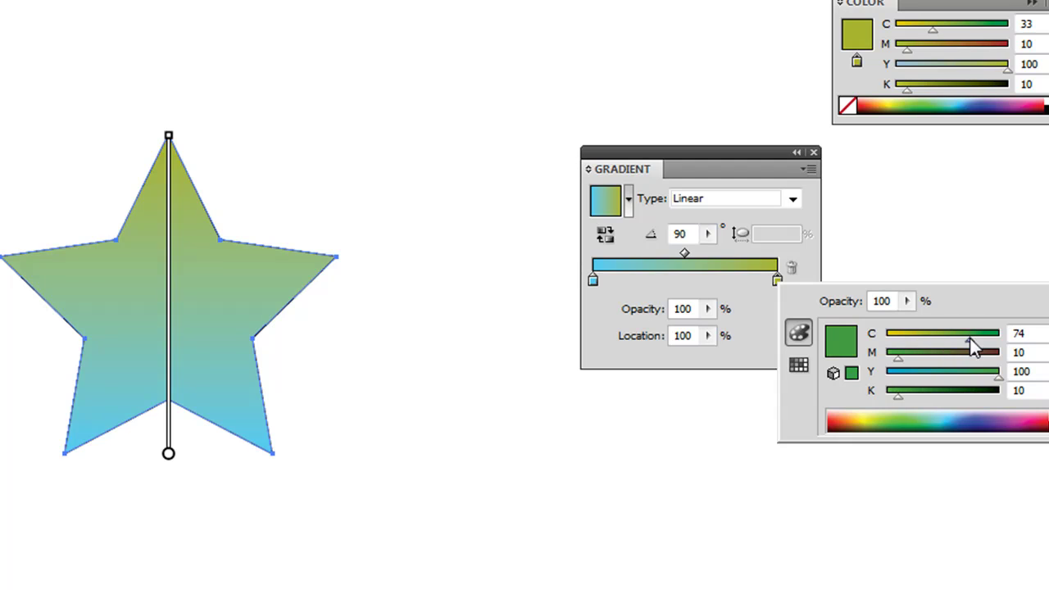
click(837, 301)
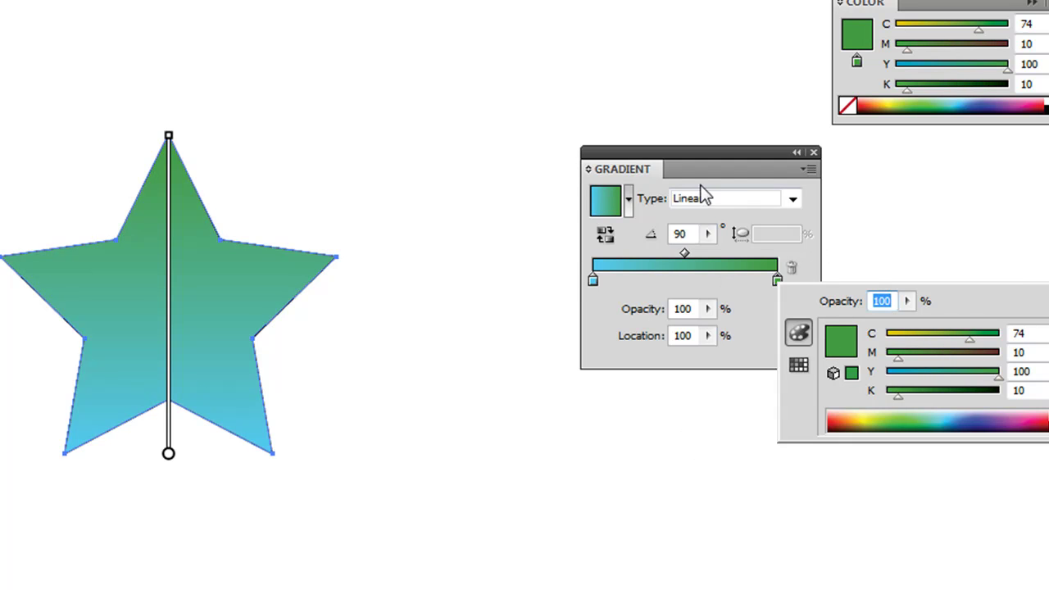
Set the green end stop's opacity to 0% and deselect the star.
click(688, 160)
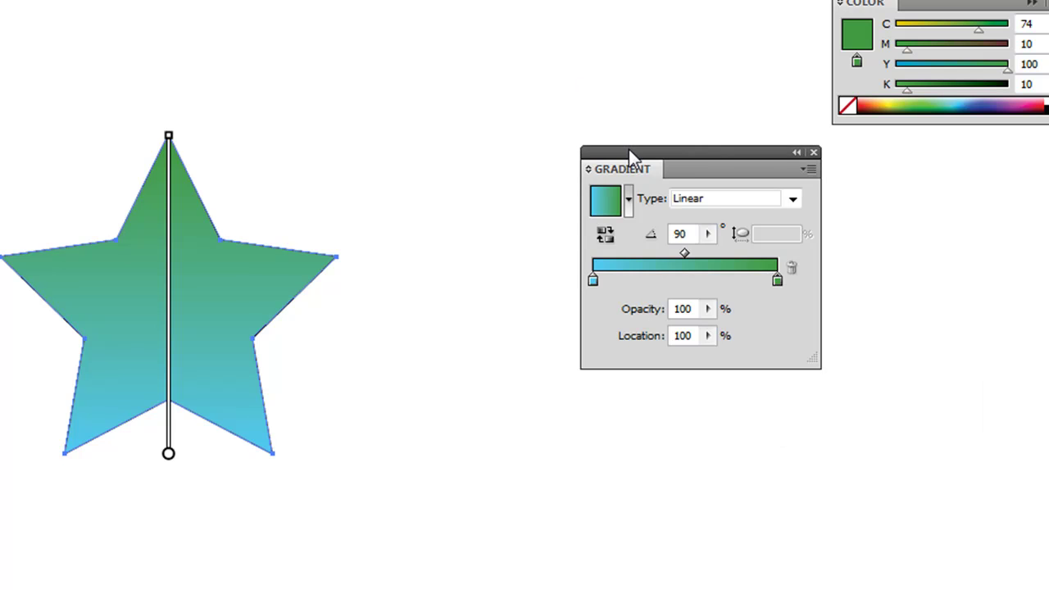
drag(583, 151, 456, 112)
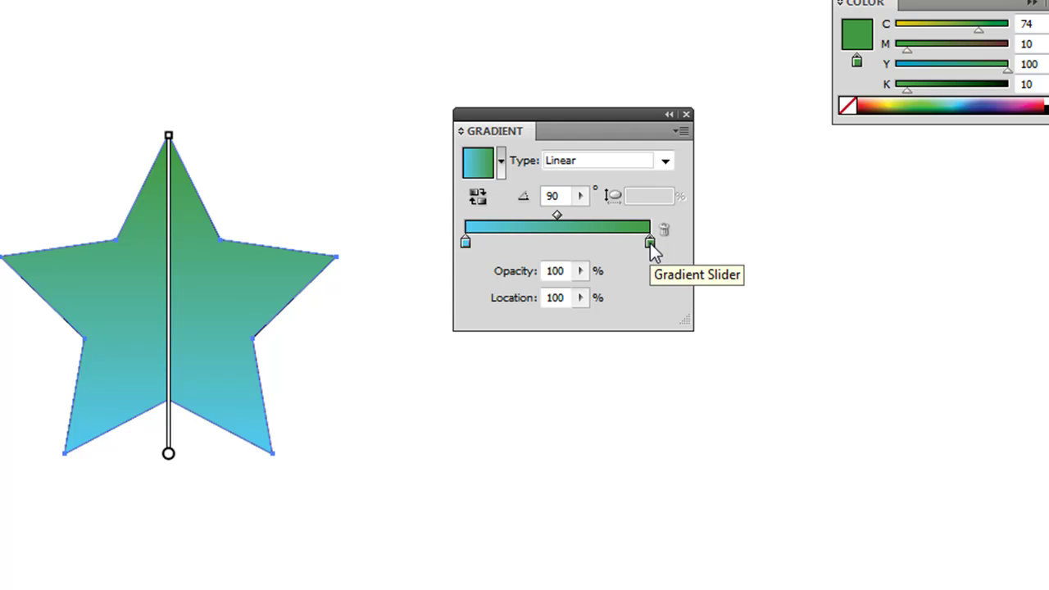
click(581, 271)
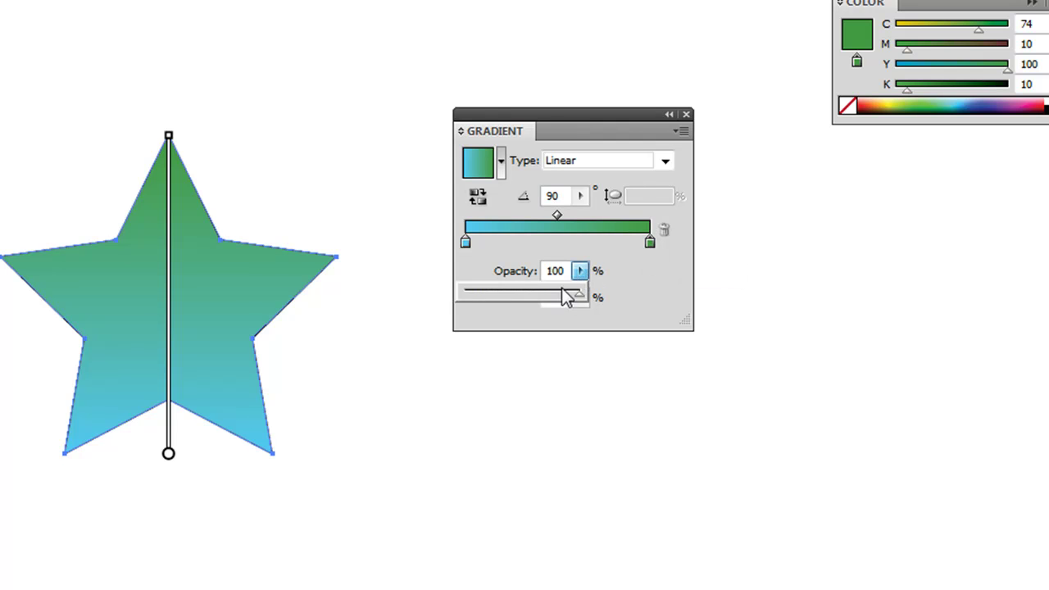
drag(457, 300, 433, 302)
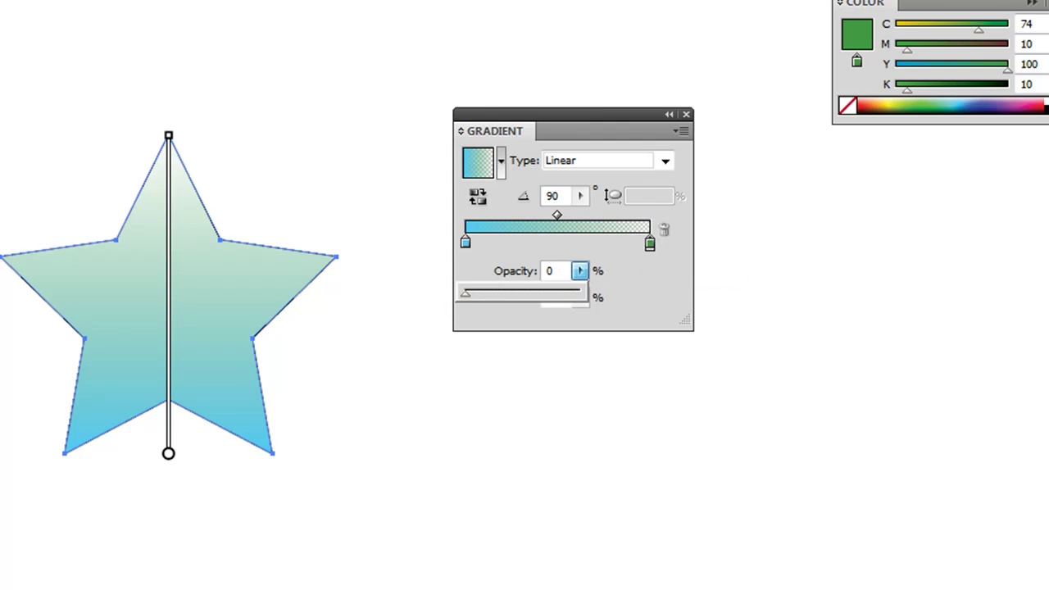
key(ctrl+shift+a)
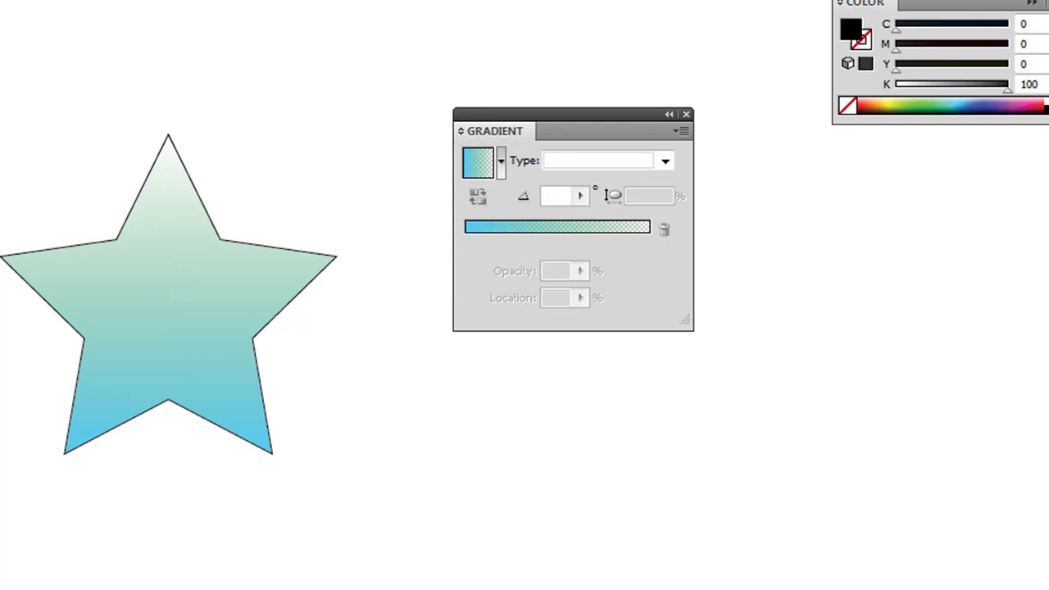
Drag the 'Text here' object up so it sits across the star's top point.
drag(2, 286, 74, 279)
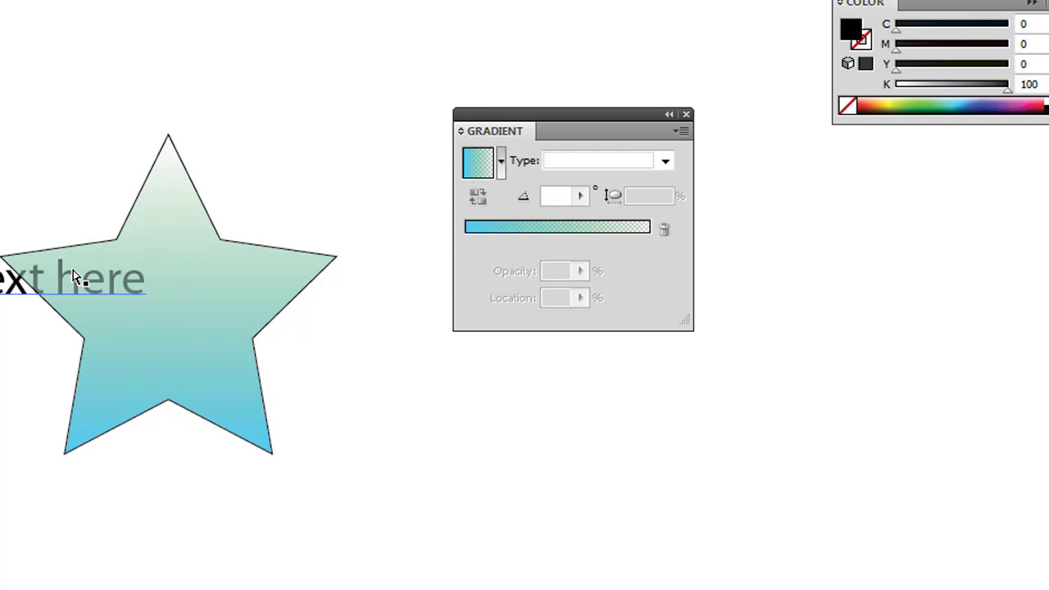
drag(4, 283, 54, 205)
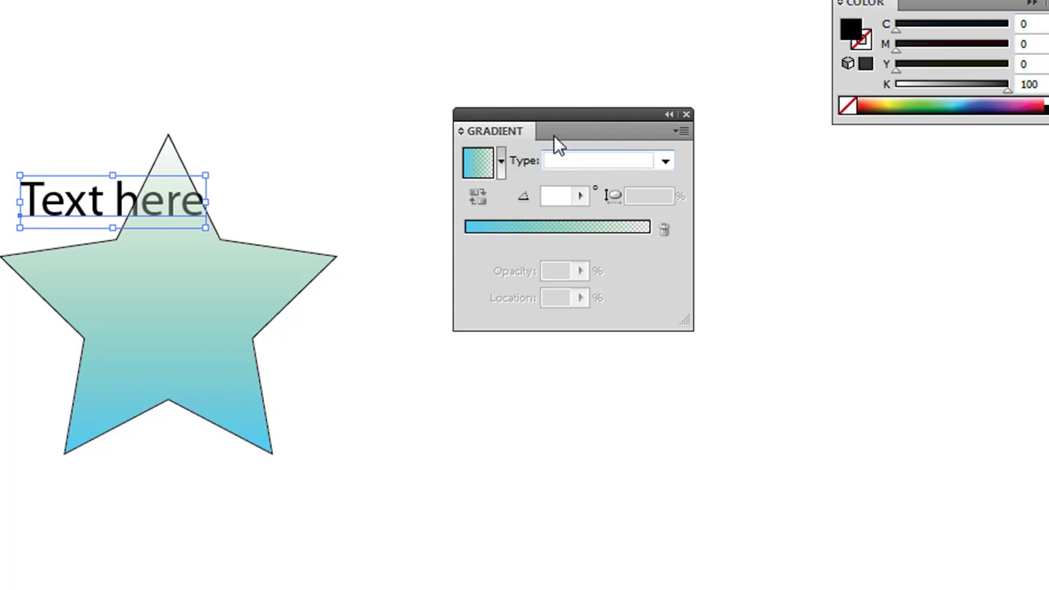
Move the star's gradient midpoint toward the blue end, to about 21%.
click(195, 297)
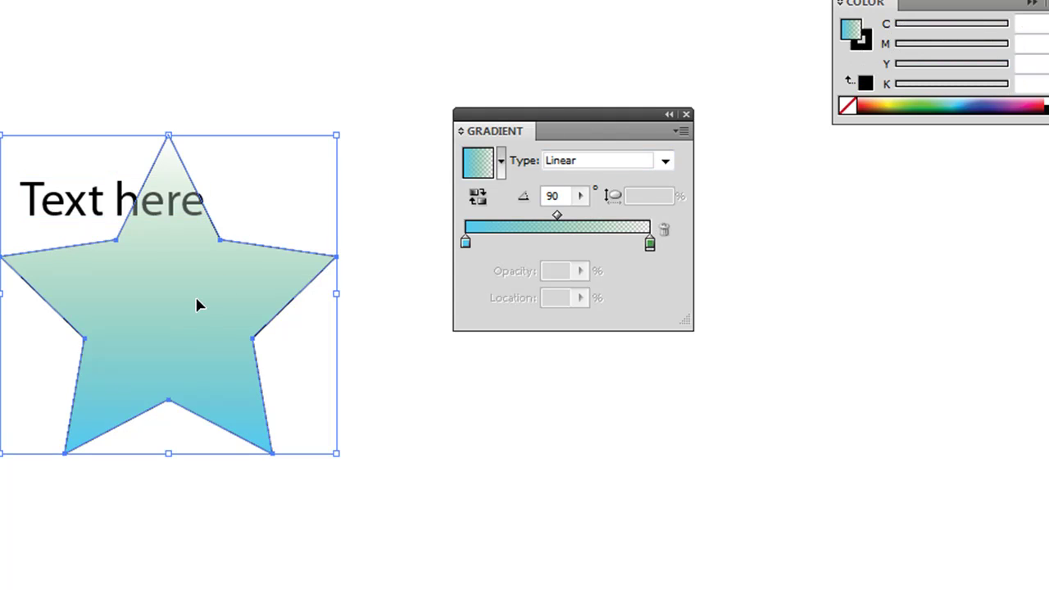
click(650, 243)
click(465, 241)
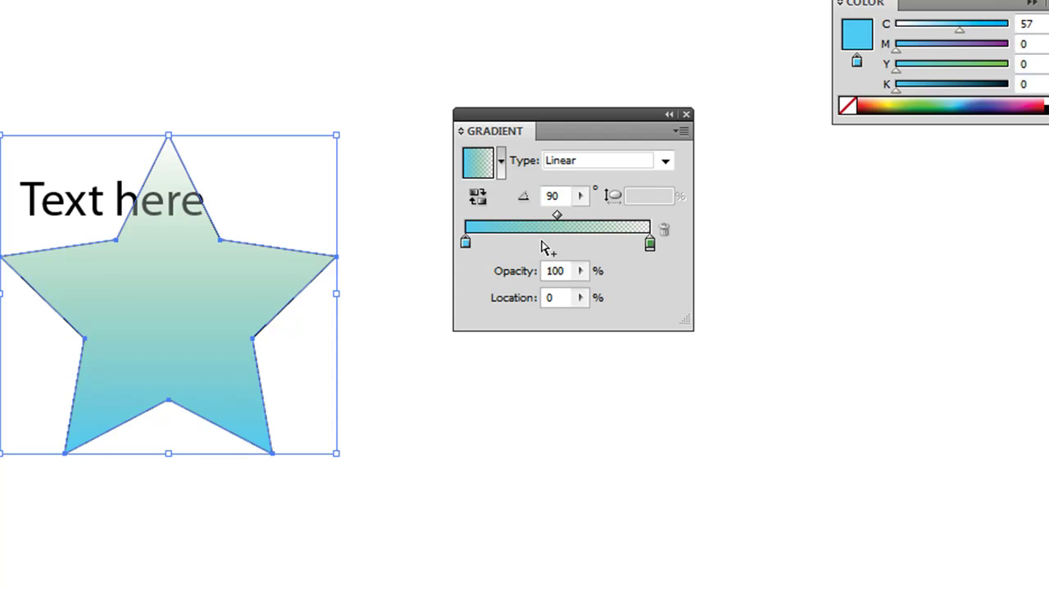
click(649, 241)
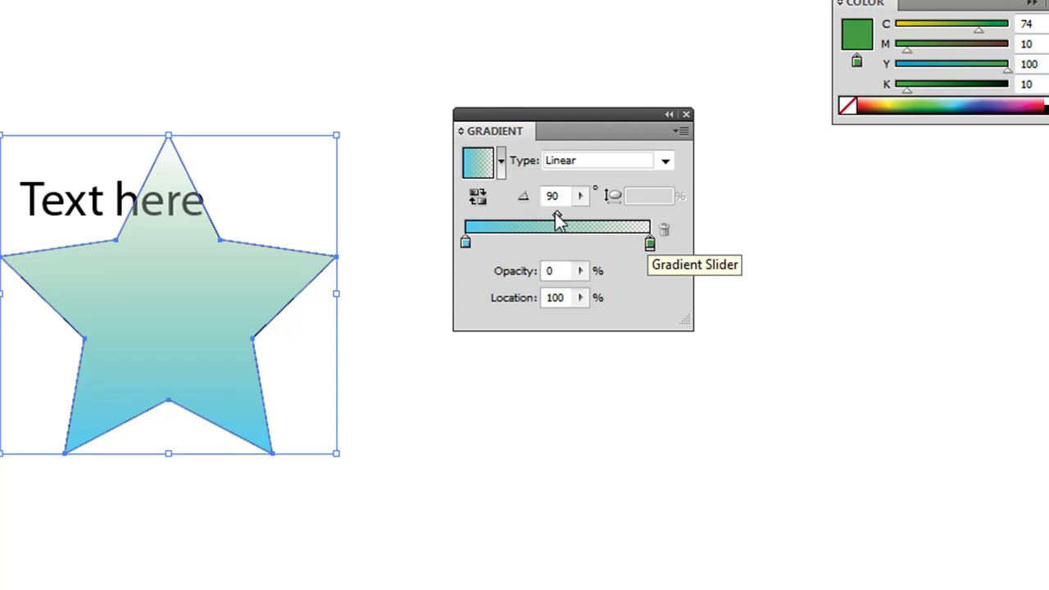
drag(556, 215, 504, 214)
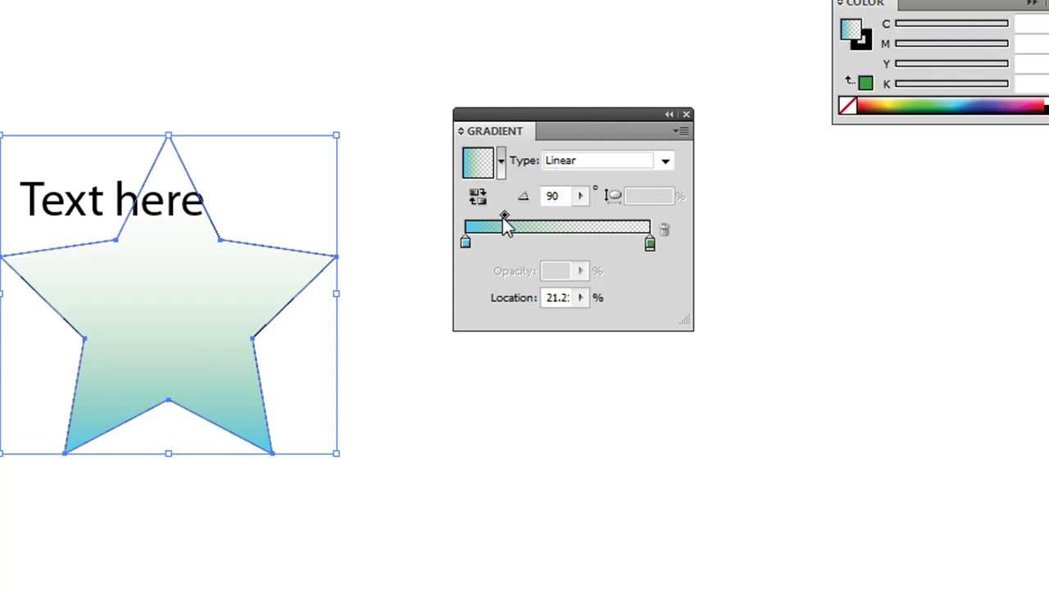
Reposition the 'Text here' text relative to the star.
click(118, 87)
drag(72, 207, 62, 418)
drag(62, 418, 85, 139)
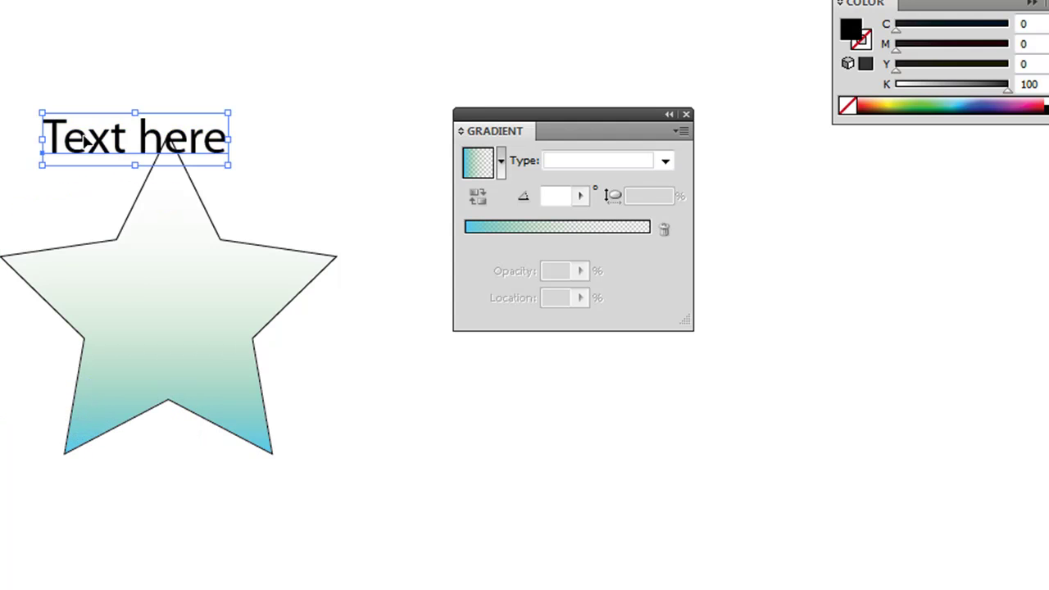
Delete the 'Text here' text and set the green end stop back to 100% opacity.
key(Delete)
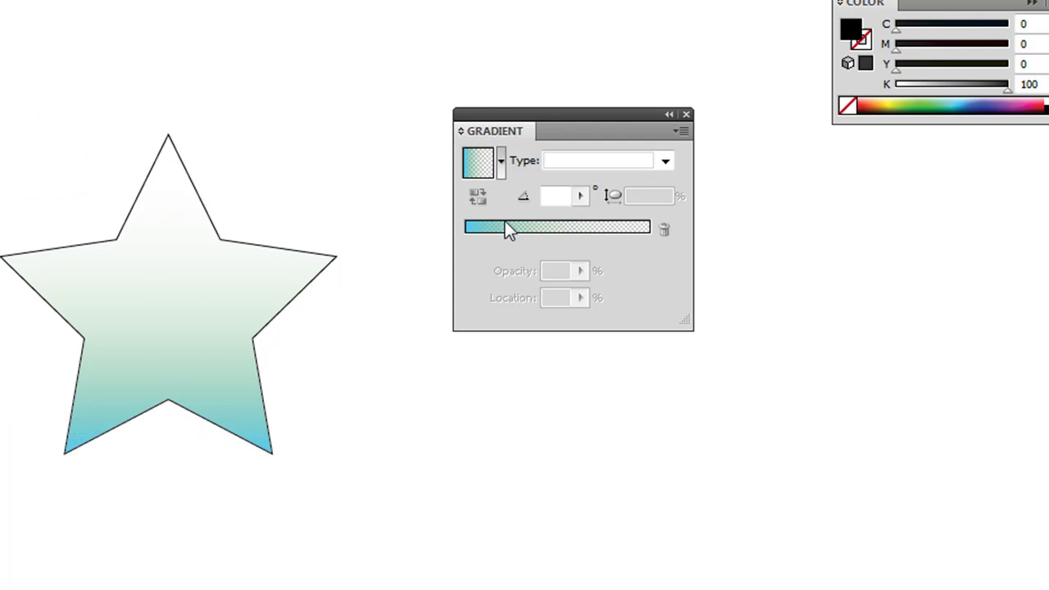
click(180, 300)
click(464, 243)
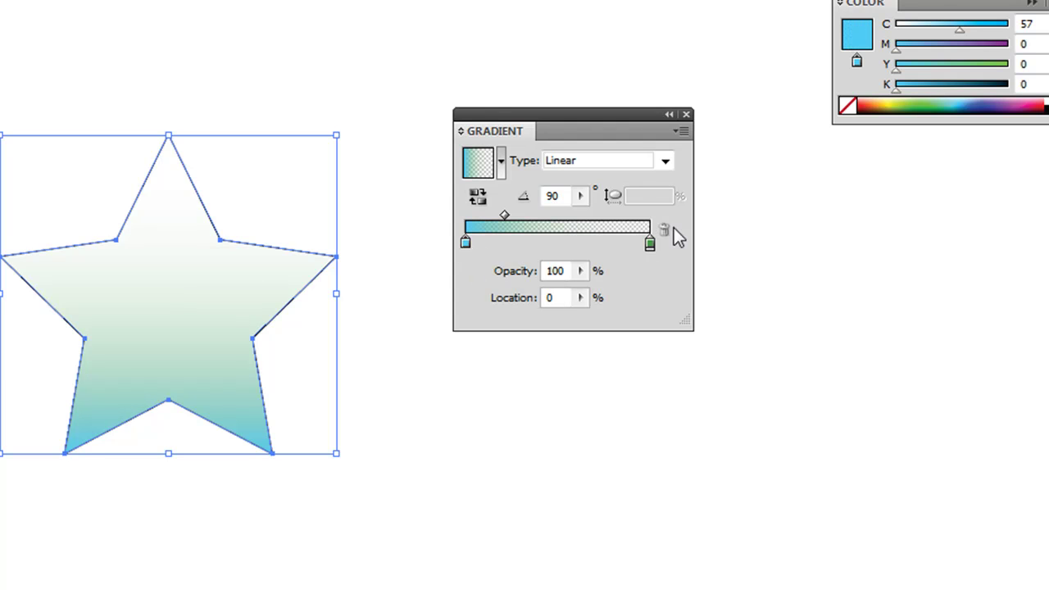
click(650, 244)
click(580, 270)
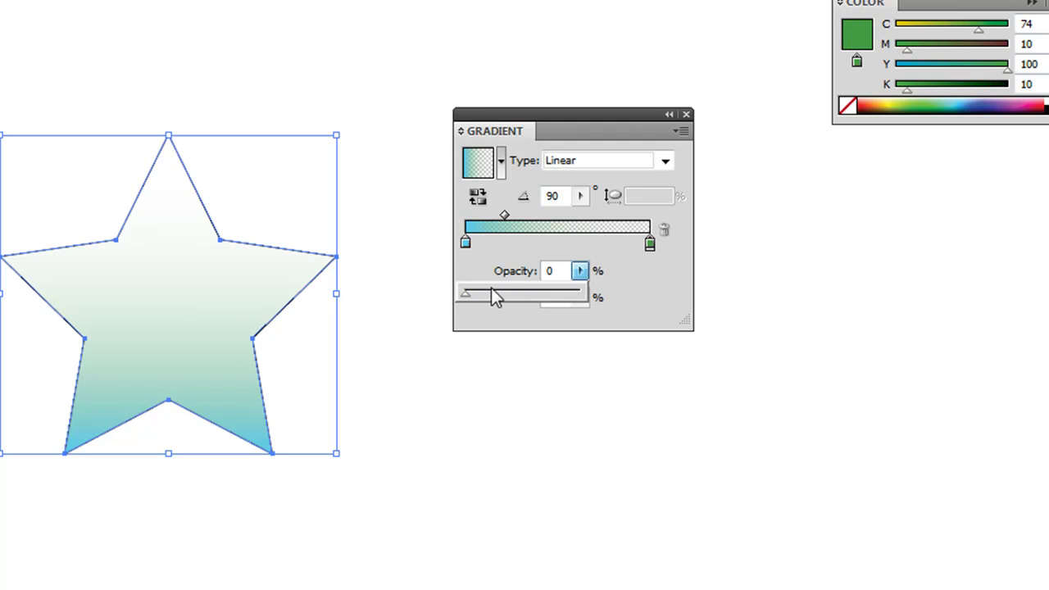
drag(579, 285, 603, 285)
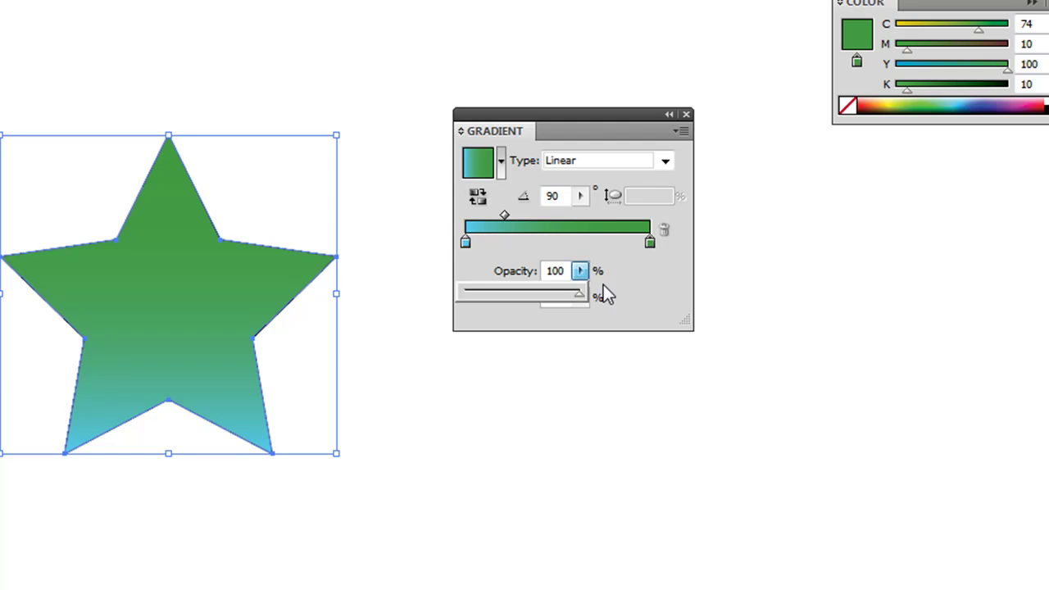
Place the gradient stops at 0% and 100%, with the midpoint at 54.5%.
drag(503, 212, 688, 229)
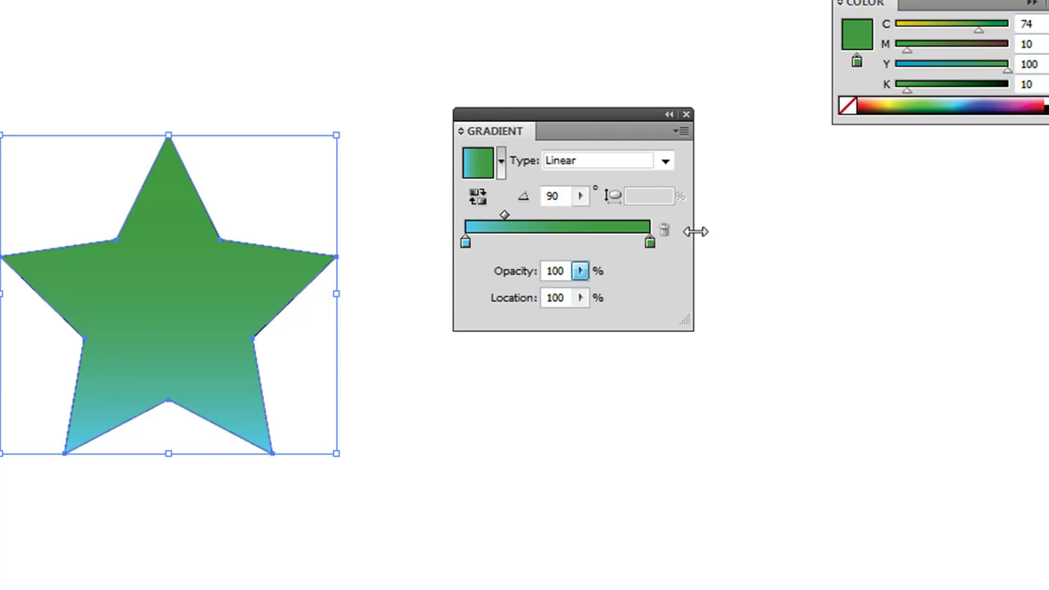
drag(503, 214, 563, 215)
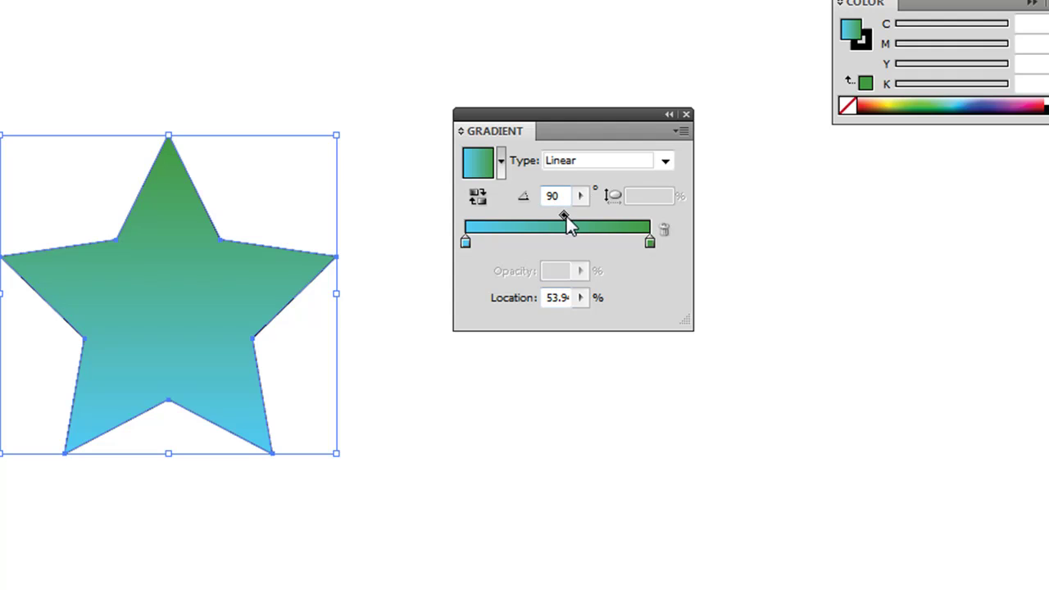
drag(570, 225, 546, 215)
drag(651, 243, 578, 244)
drag(468, 243, 435, 237)
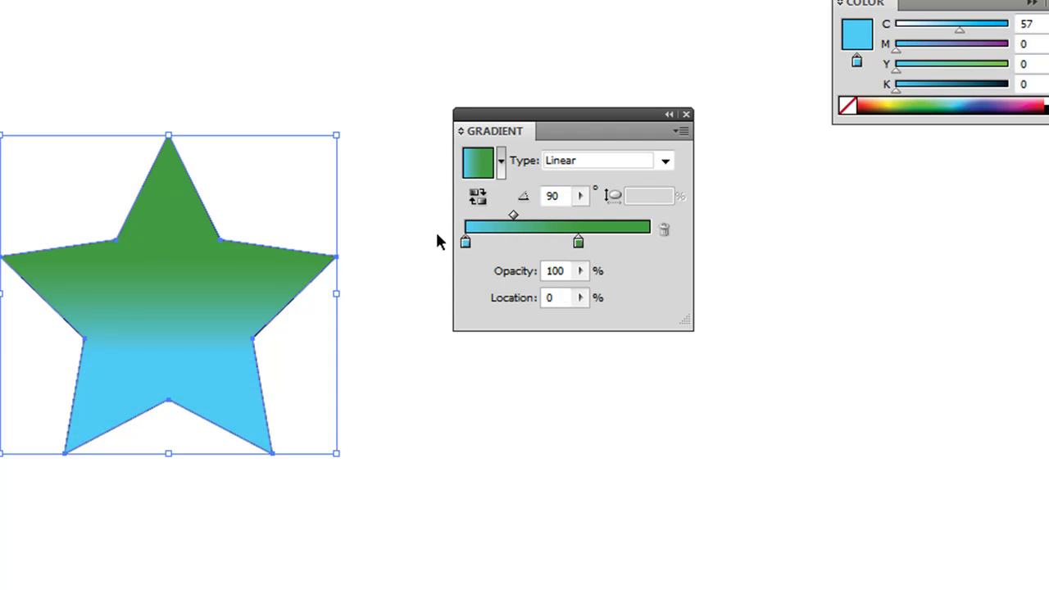
drag(579, 233, 650, 243)
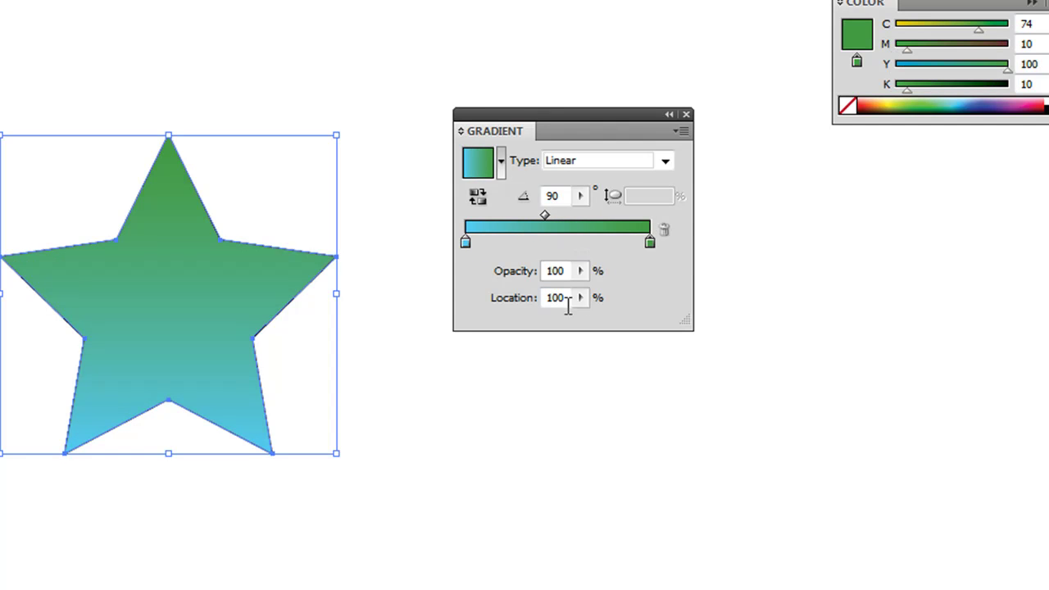
drag(545, 216, 566, 216)
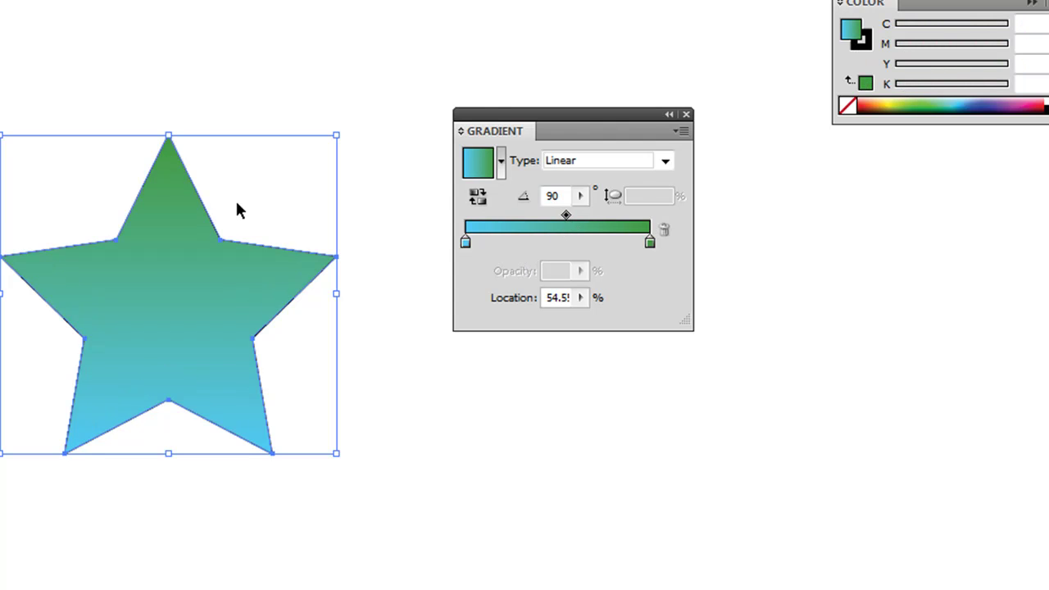